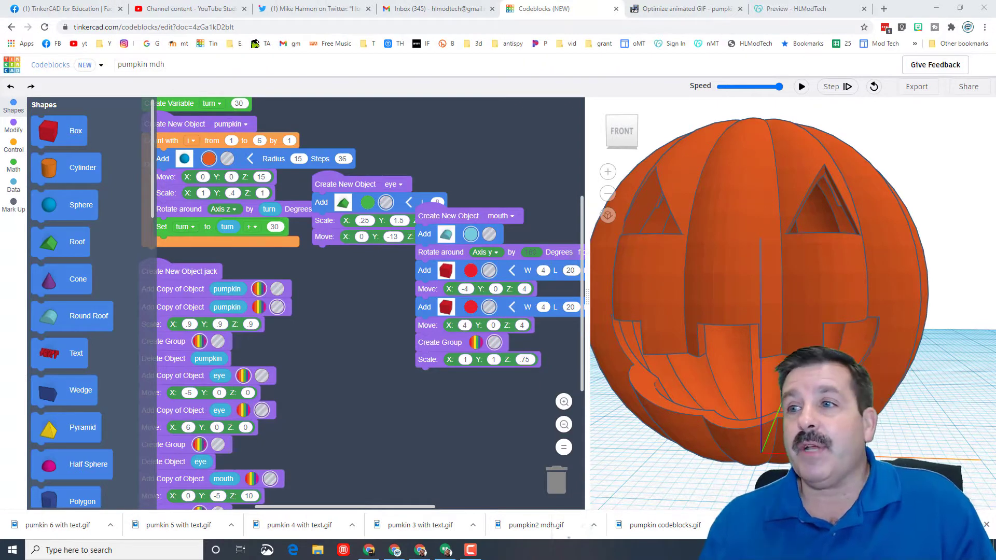
Open the Share view and orbit and zoom so the pumpkin's face is framed
{"action": "left_click", "coordinate": [968, 88]}
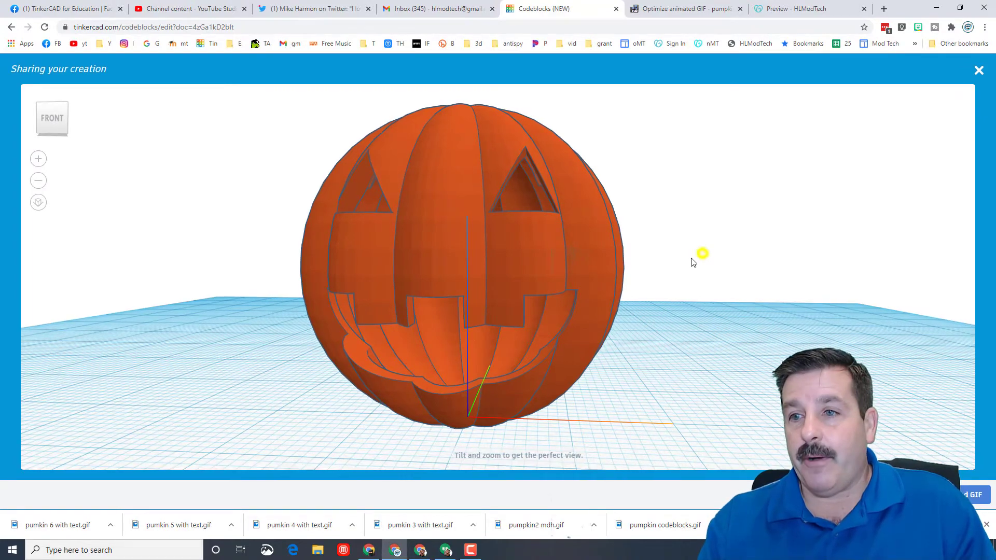
{"action": "left_click_drag", "start_coordinate": [696, 258], "coordinate": [472, 335]}
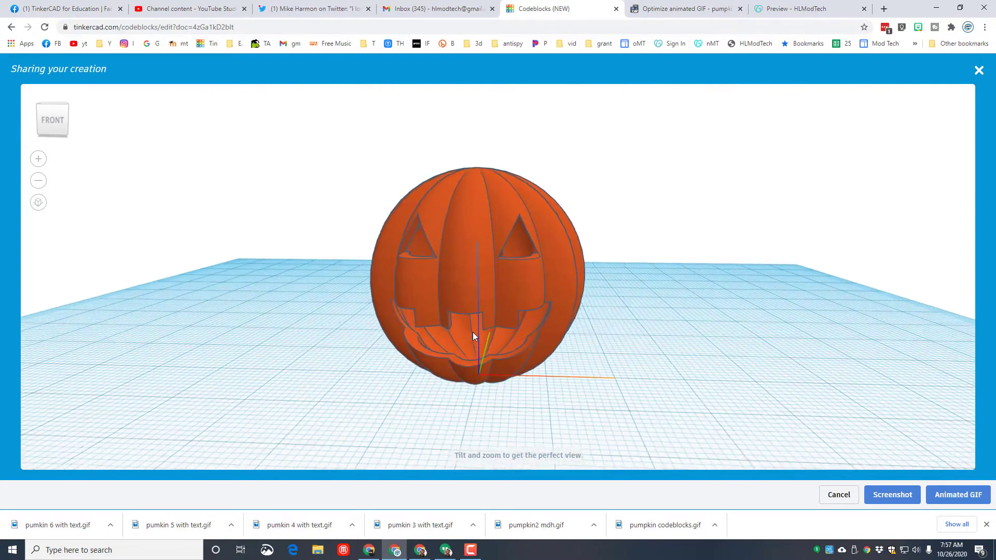
{"action": "scroll", "coordinate": [472, 332], "scroll_direction": "up", "scroll_amount": 3}
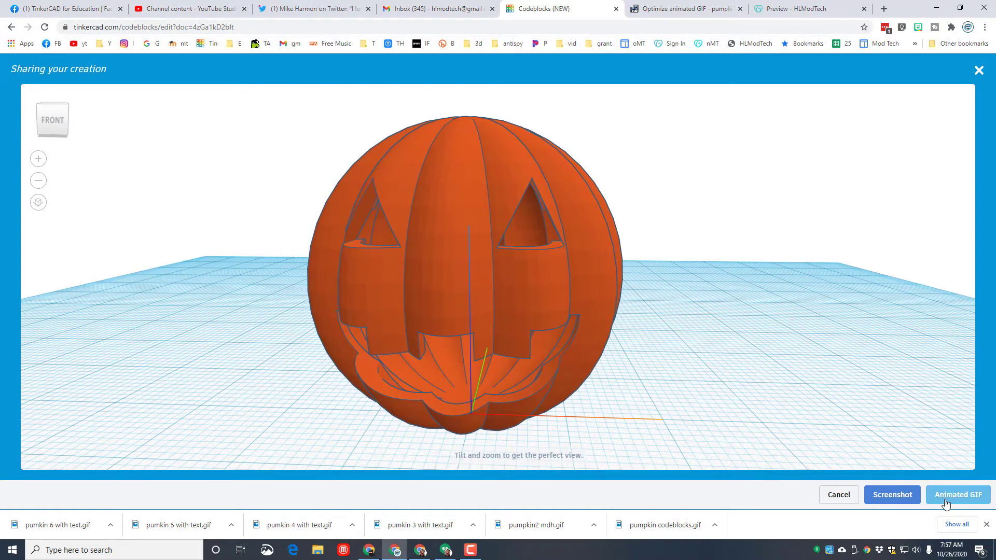
Capture the rotating pumpkin as an animated GIF, proposed as 'pumpkin mdh'
{"action": "left_click", "coordinate": [945, 501]}
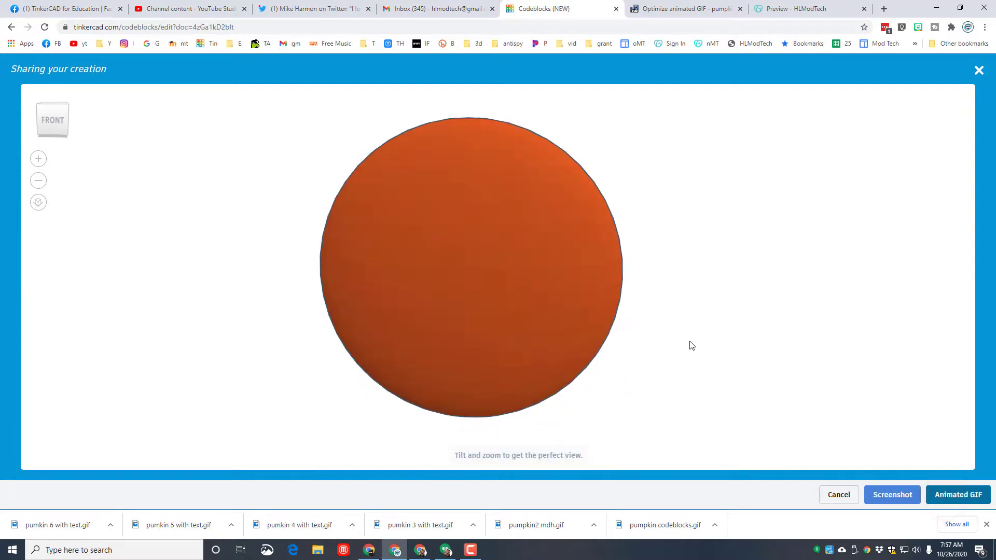
{"action": "left_click", "coordinate": [660, 359]}
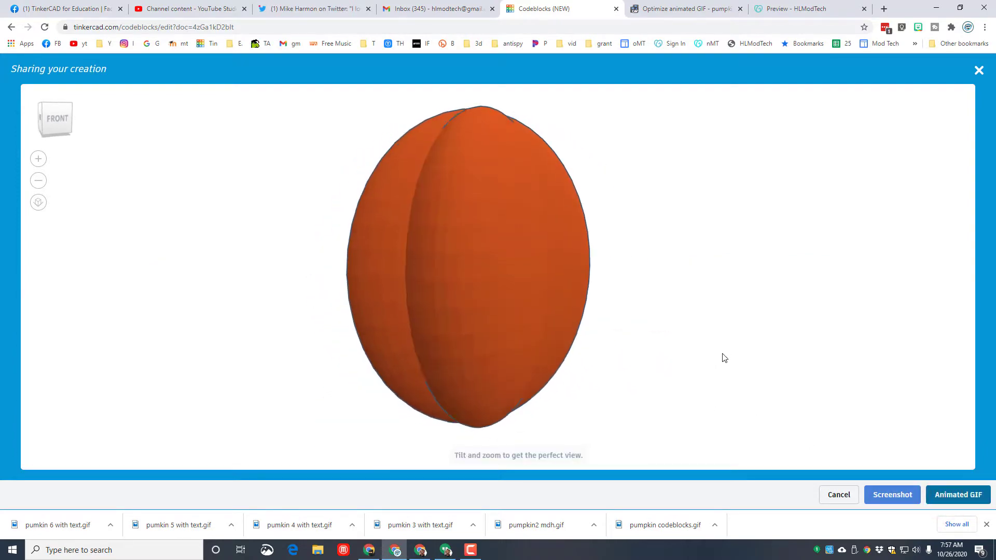
{"action": "left_click", "coordinate": [685, 367]}
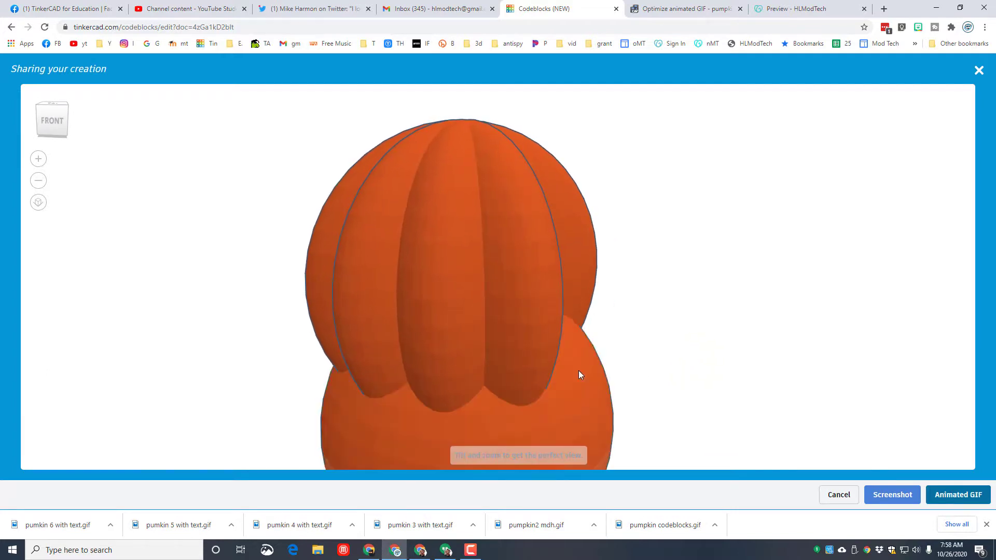
{"action": "left_click", "coordinate": [774, 387]}
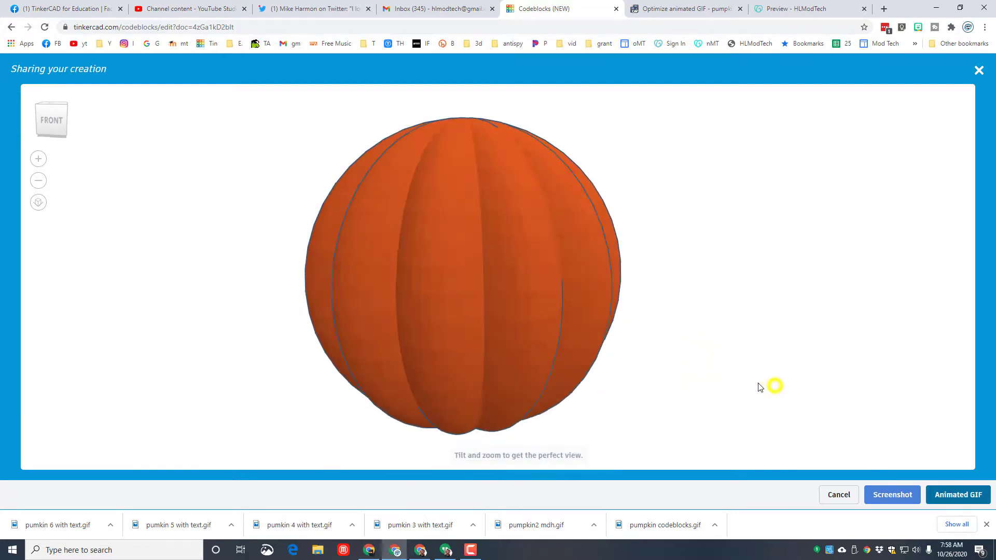
{"action": "left_click", "coordinate": [704, 389]}
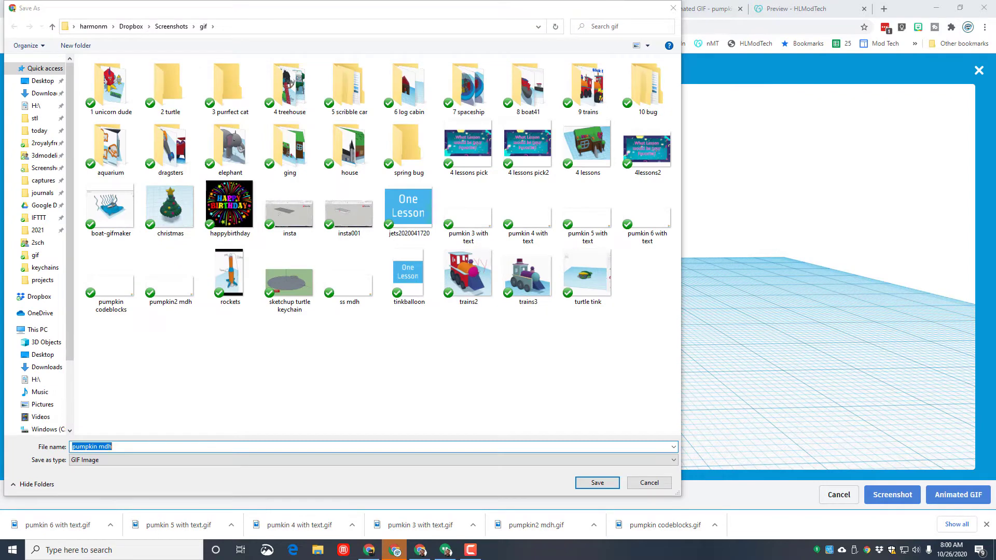
Save the animation to the Downloads folder as 'pumpkin mdh2.gif'
{"action": "left_click", "coordinate": [42, 93]}
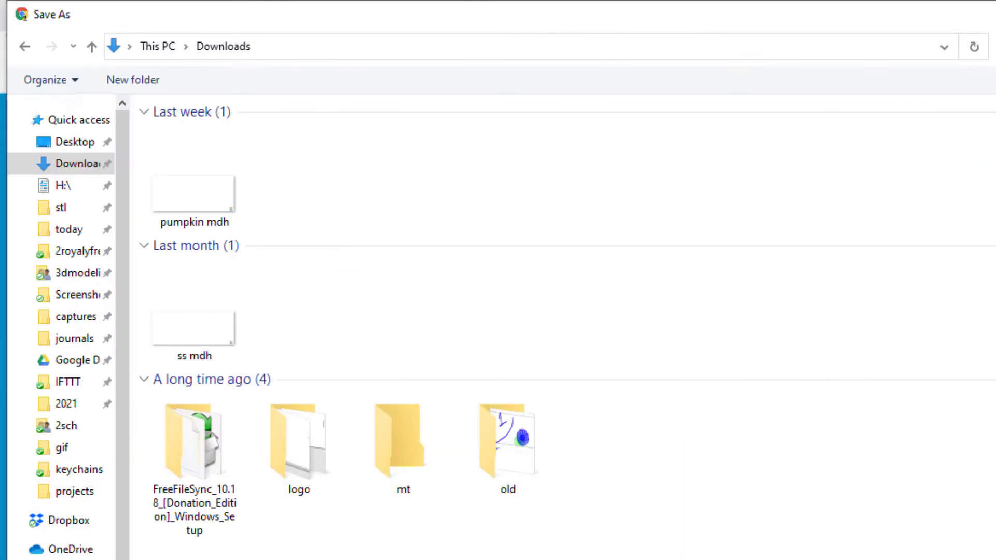
{"action": "left_click", "coordinate": [64, 165]}
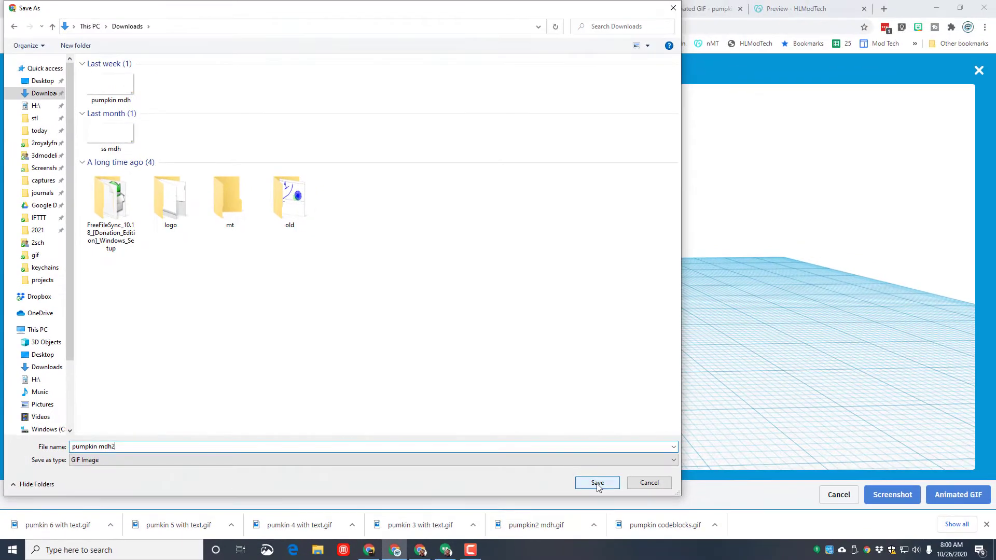
{"action": "left_click", "coordinate": [597, 484]}
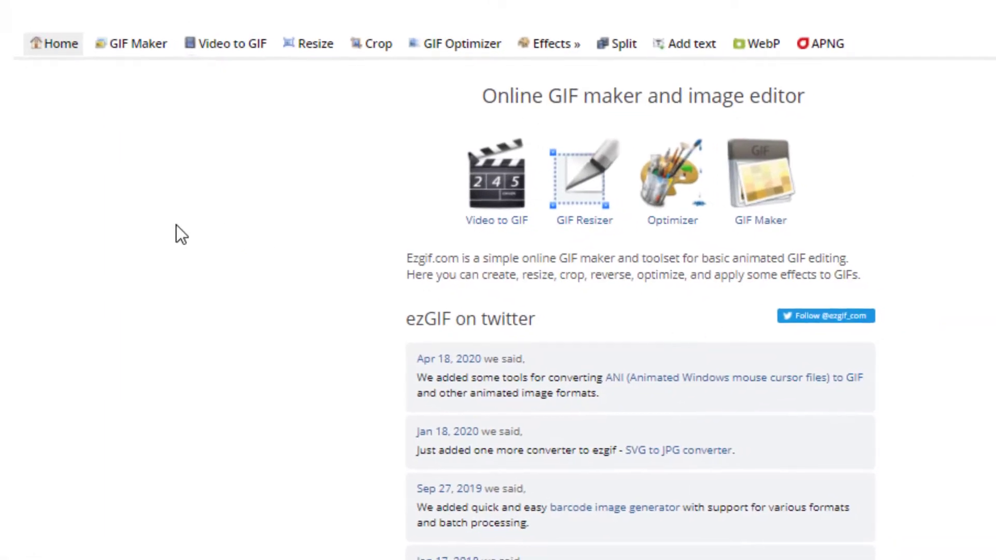
Upload pumpkin mdh2.gif from Downloads into ezgif's GIF optimizer
{"action": "left_click", "coordinate": [673, 200]}
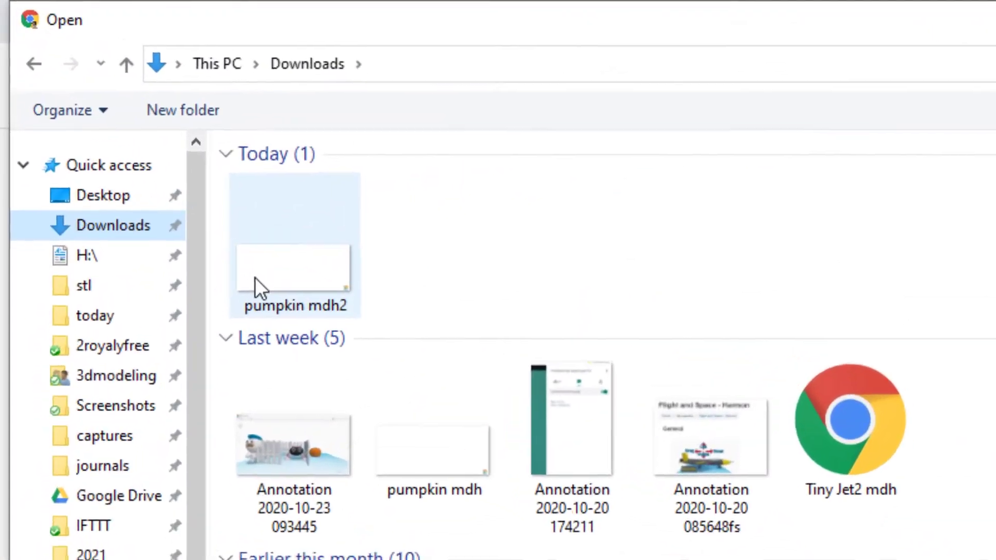
{"action": "left_click", "coordinate": [288, 275]}
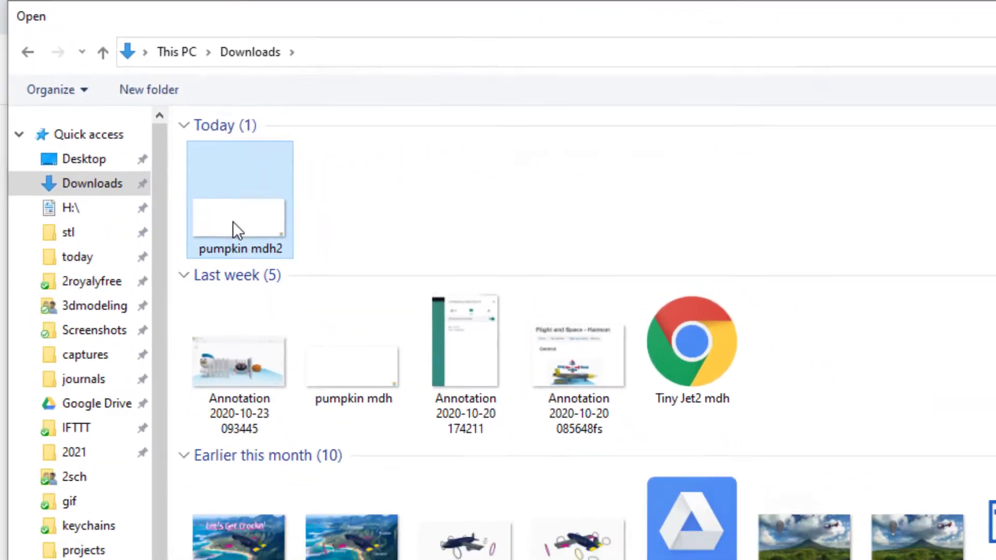
{"action": "double_click", "coordinate": [233, 223]}
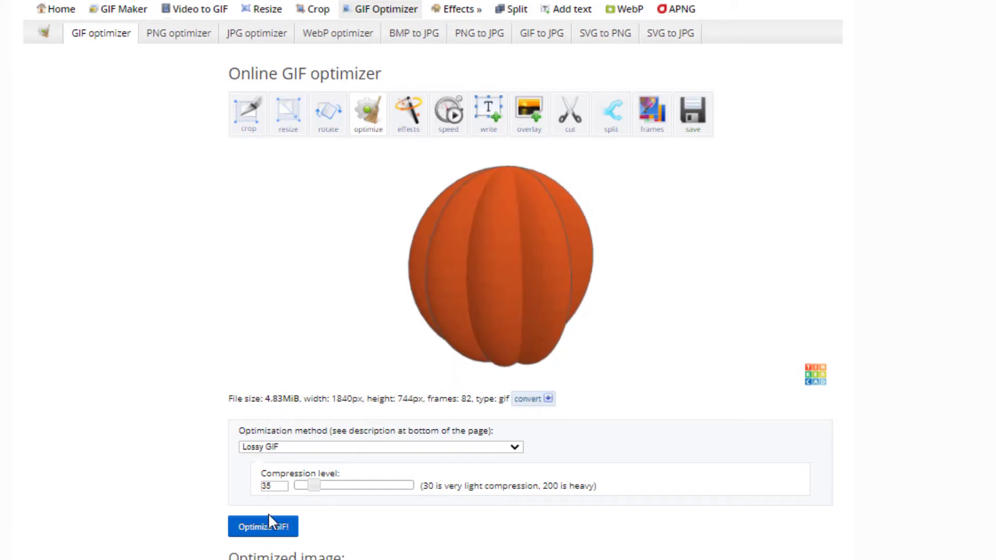
Optimize the GIF with Lossy compression 35, reducing it to 1.99 MiB
{"action": "left_click", "coordinate": [271, 527]}
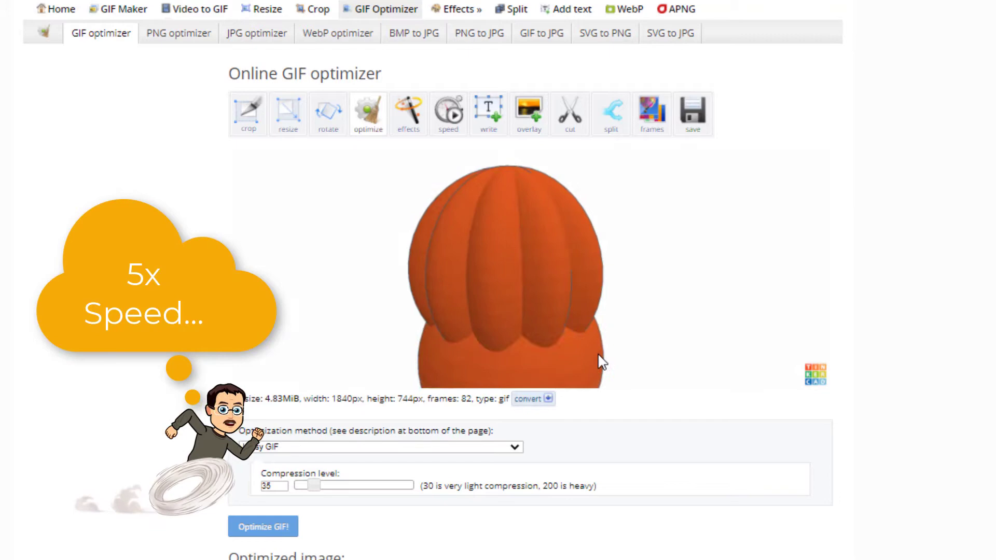
{"action": "scroll", "coordinate": [497, 249], "scroll_direction": "down", "scroll_amount": 7}
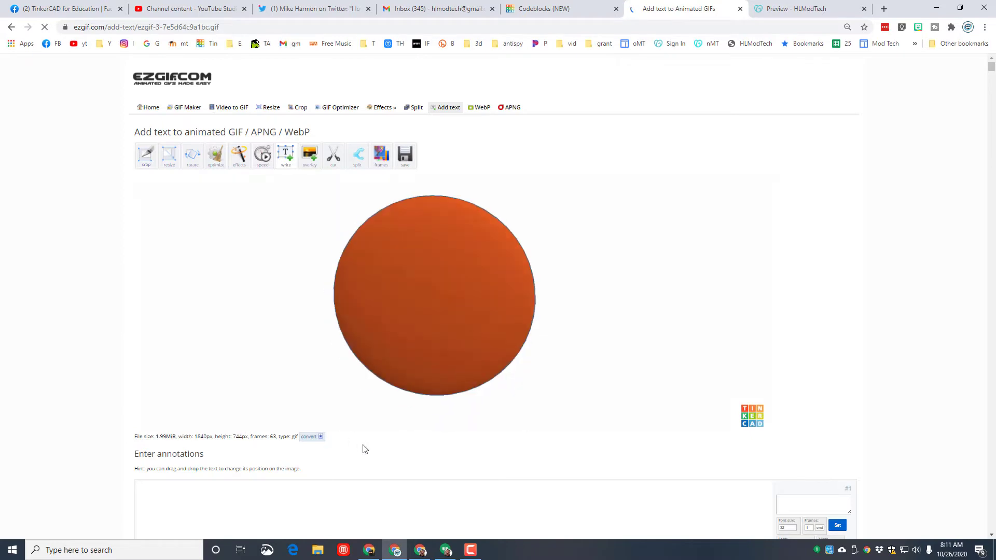
Reset the page zoom with Ctrl+0 and bring the first annotation panel into view
{"action": "scroll", "coordinate": [369, 460], "scroll_direction": "down", "scroll_amount": 3}
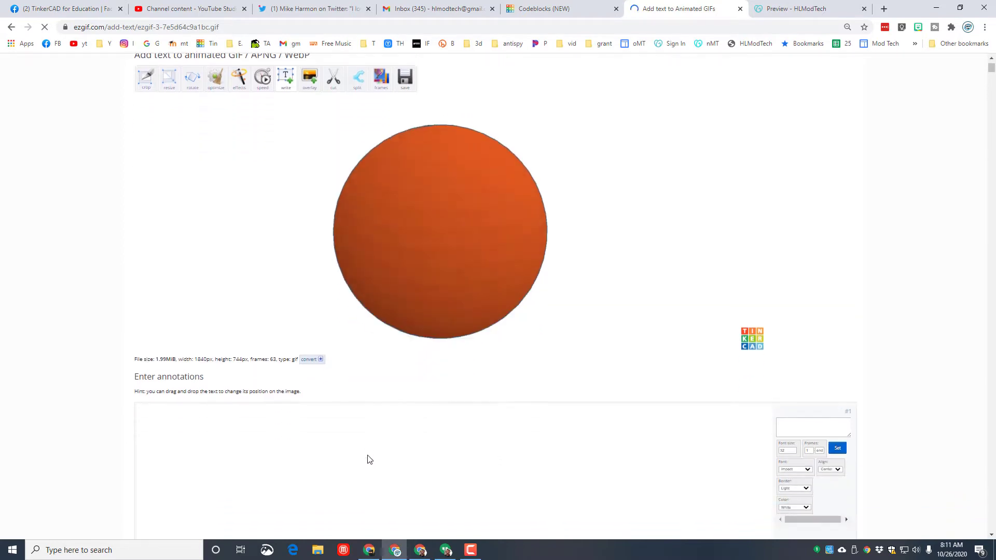
{"action": "key", "text": "ctrl+0"}
{"action": "scroll", "coordinate": [830, 425], "scroll_direction": "down", "scroll_amount": 3}
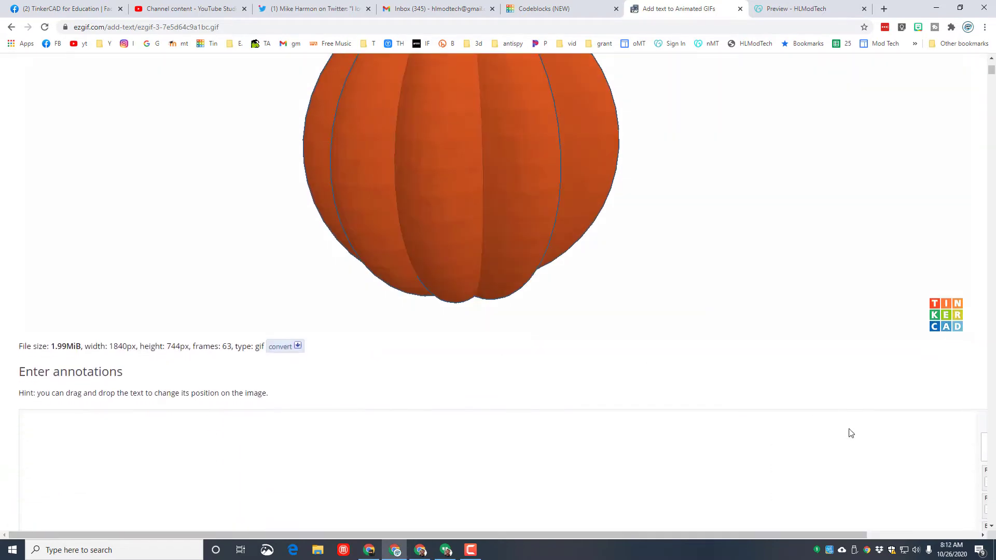
{"action": "left_click_drag", "start_coordinate": [769, 535], "coordinate": [871, 535]}
{"action": "scroll", "coordinate": [882, 373], "scroll_direction": "down", "scroll_amount": 1}
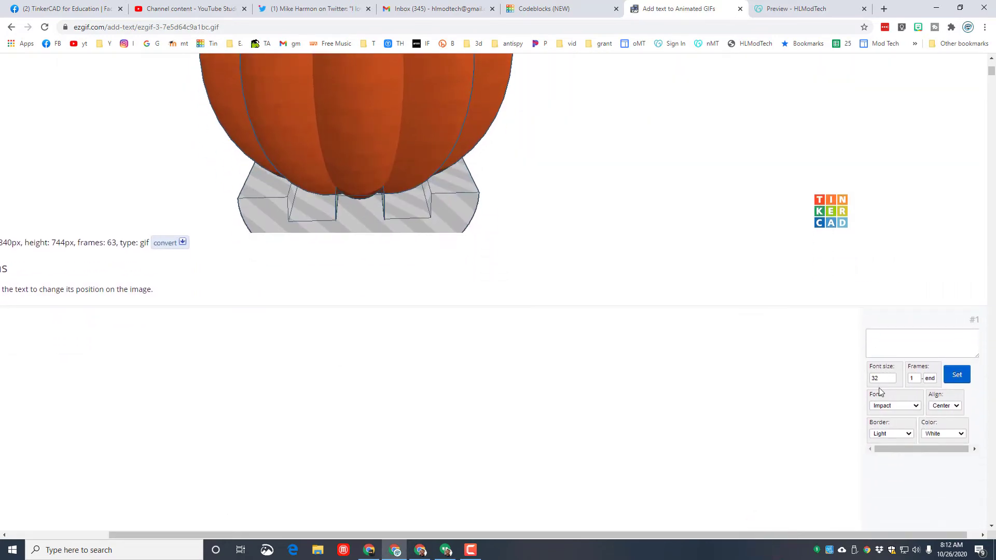
Add a black size-100 'Happy Halloween!' caption shown on frames 5 to 30
{"action": "left_click", "coordinate": [898, 343]}
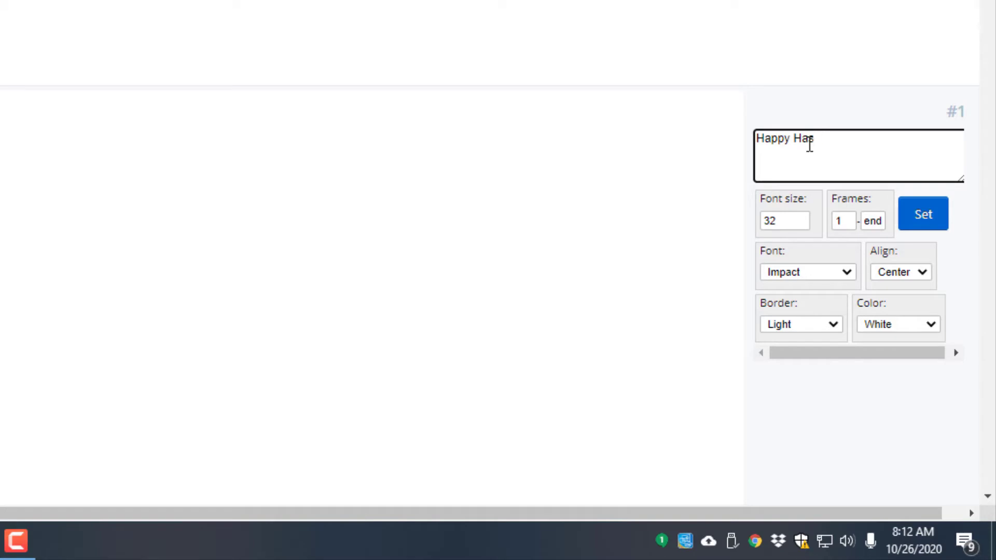
{"action": "double_click", "coordinate": [845, 219]}
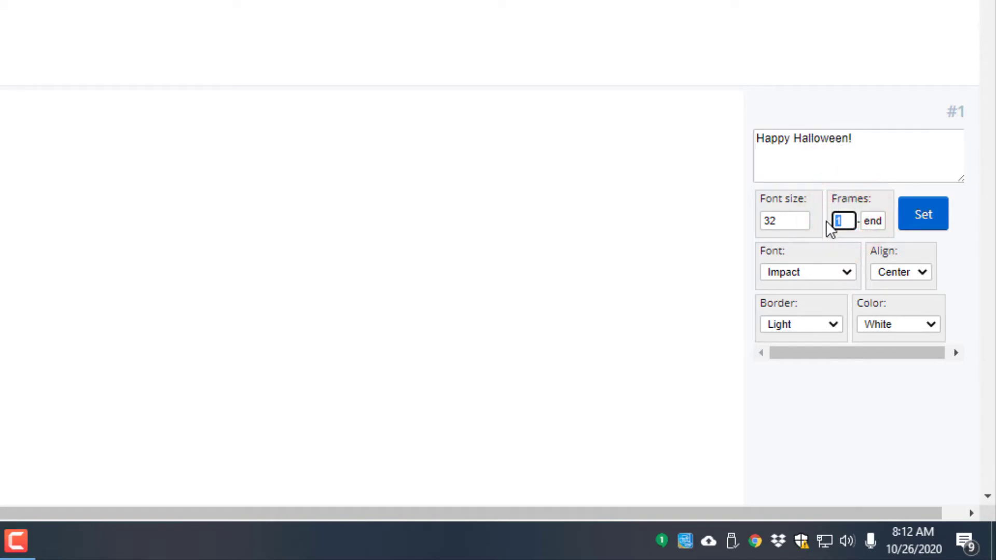
{"action": "type", "text": "5"}
{"action": "double_click", "coordinate": [867, 221]}
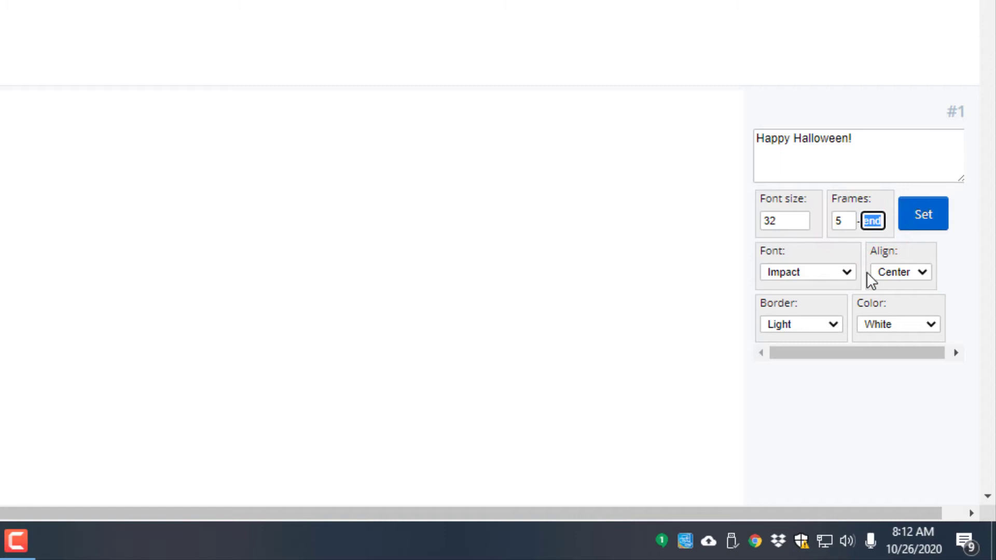
{"action": "type", "text": "30"}
{"action": "double_click", "coordinate": [781, 221]}
{"action": "type", "text": "100"}
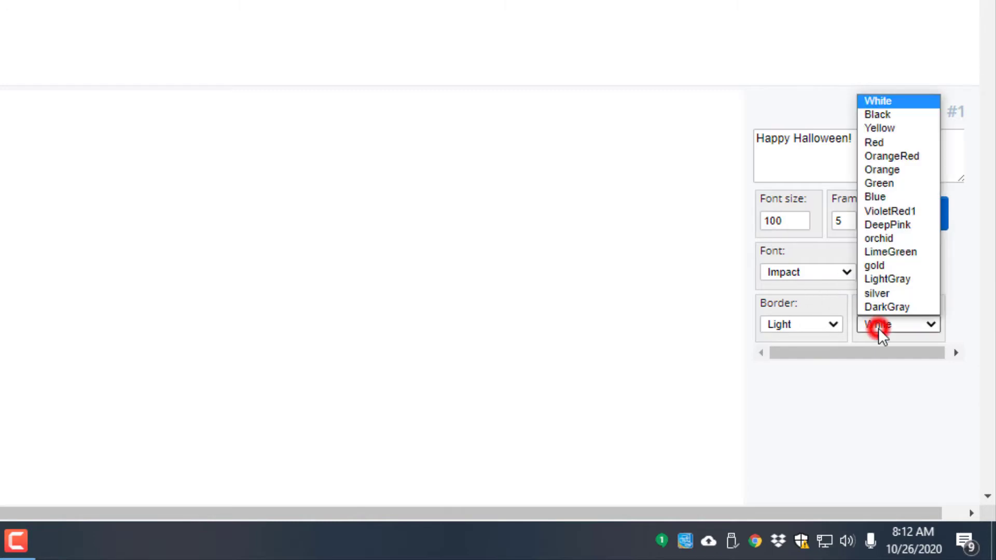
{"action": "left_click", "coordinate": [911, 116]}
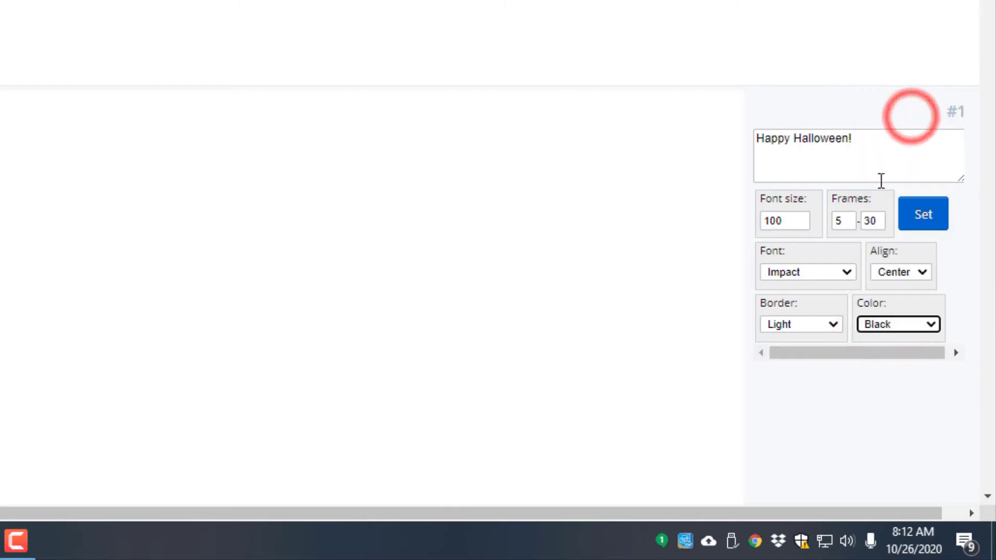
{"action": "left_click", "coordinate": [925, 215]}
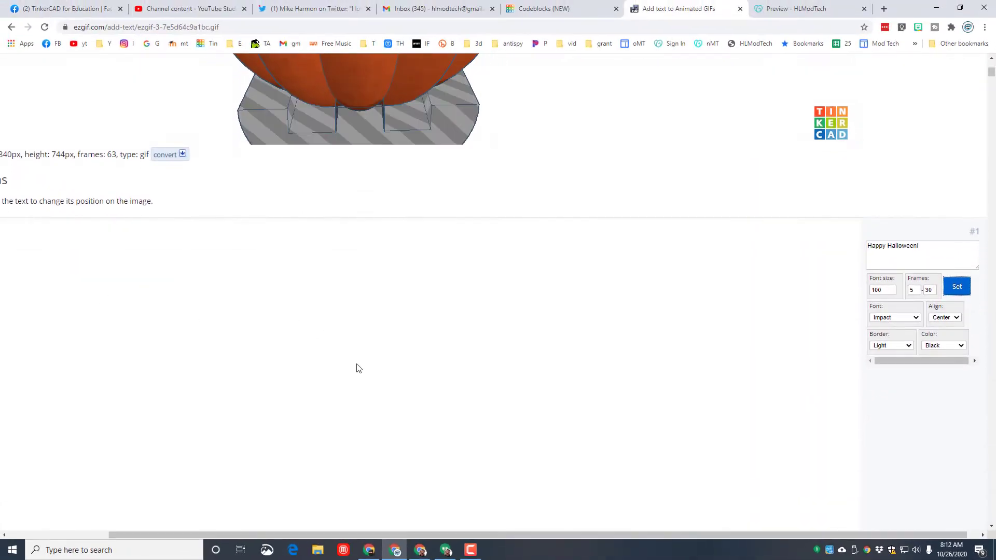
Move the Happy Halloween! caption to the top of the frame and begin caption #2
{"action": "scroll", "coordinate": [357, 368], "scroll_direction": "down", "scroll_amount": 2}
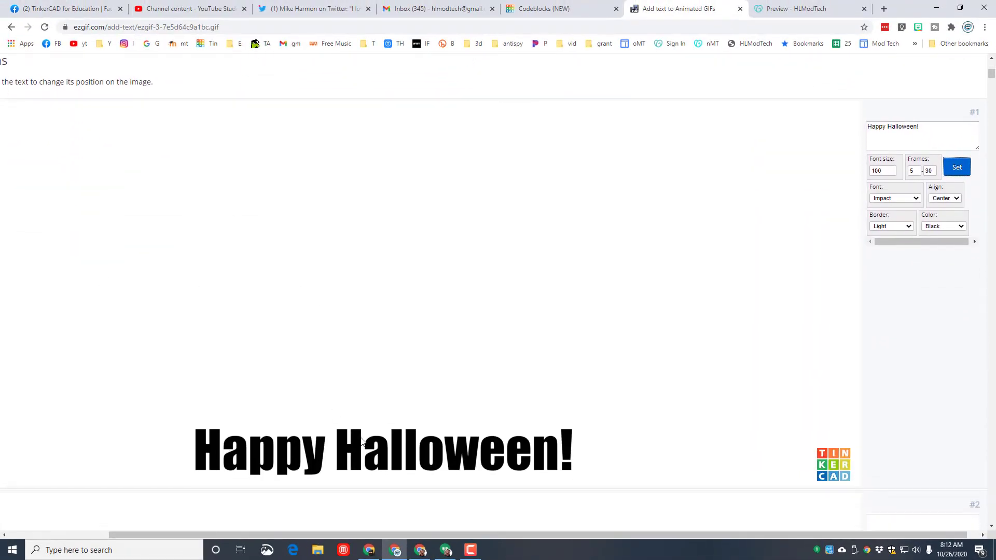
{"action": "scroll", "coordinate": [361, 441], "scroll_direction": "up", "scroll_amount": 8}
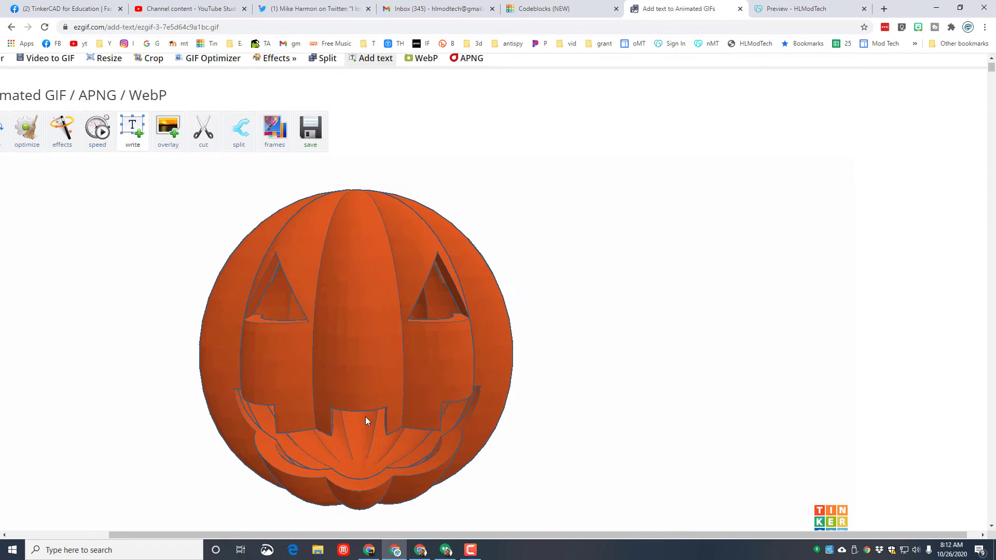
{"action": "scroll", "coordinate": [365, 420], "scroll_direction": "down", "scroll_amount": 10}
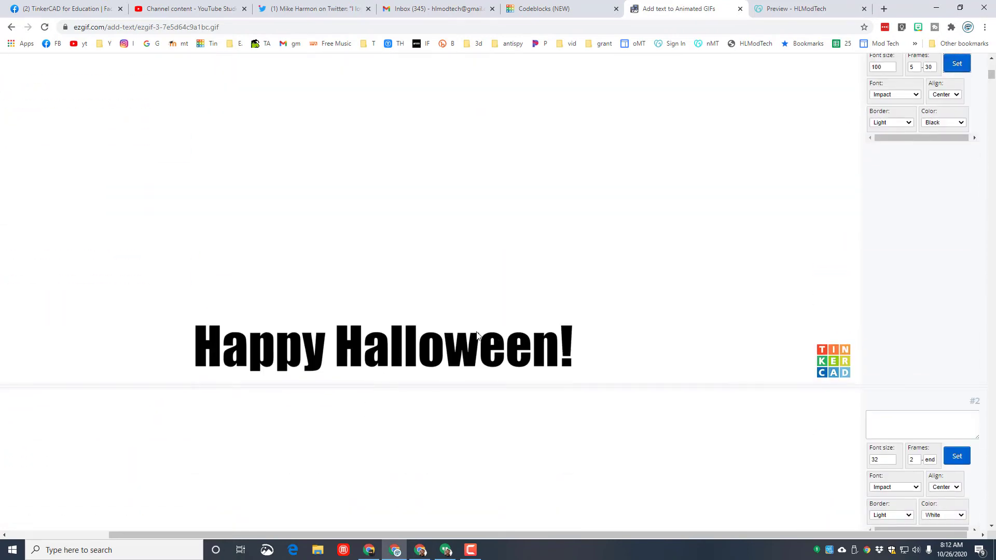
{"action": "left_click_drag", "start_coordinate": [415, 345], "coordinate": [414, 75]}
{"action": "scroll", "coordinate": [421, 287], "scroll_direction": "up", "scroll_amount": 3}
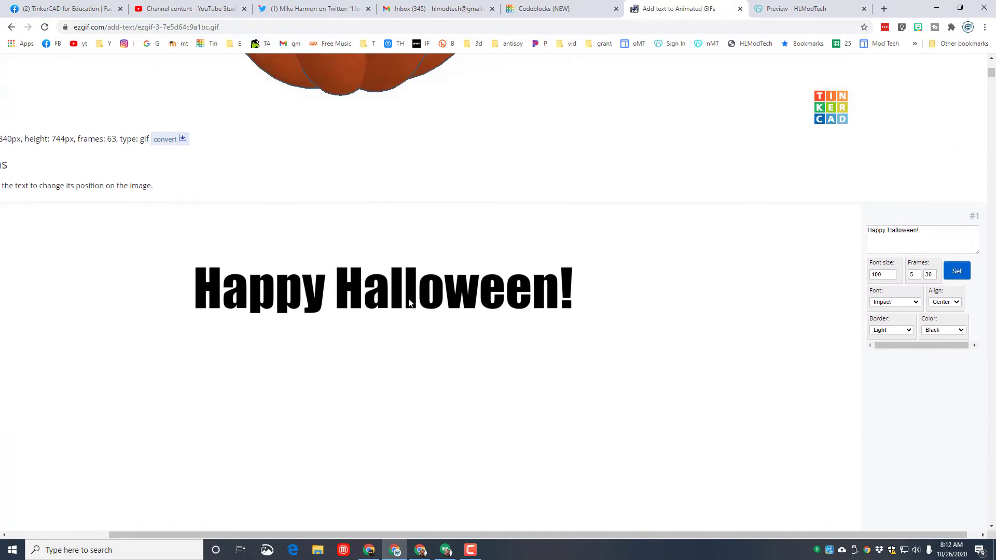
{"action": "left_click", "coordinate": [409, 299]}
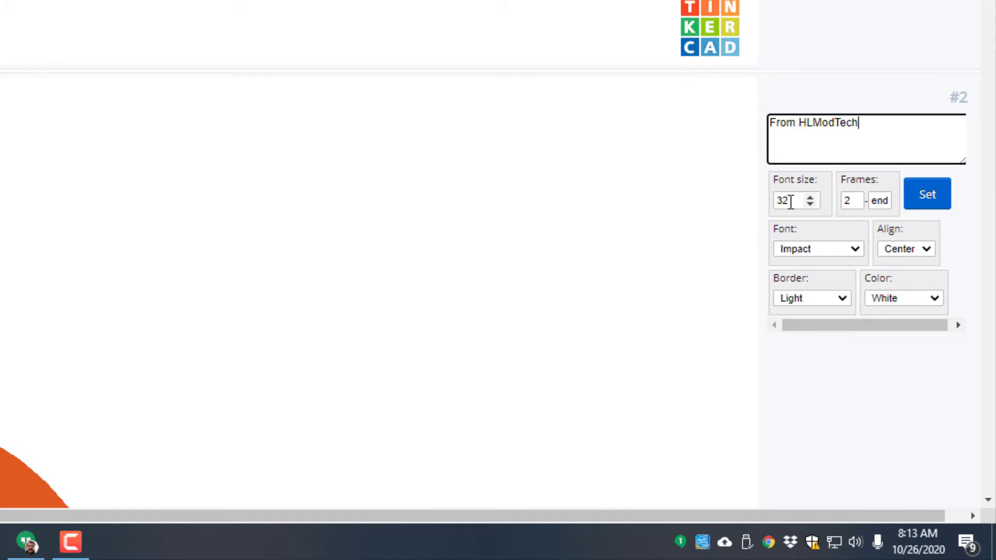
Make the 'From HLModTech' caption size 100, black, starting at frame 35
{"action": "double_click", "coordinate": [790, 201]}
{"action": "type", "text": "100"}
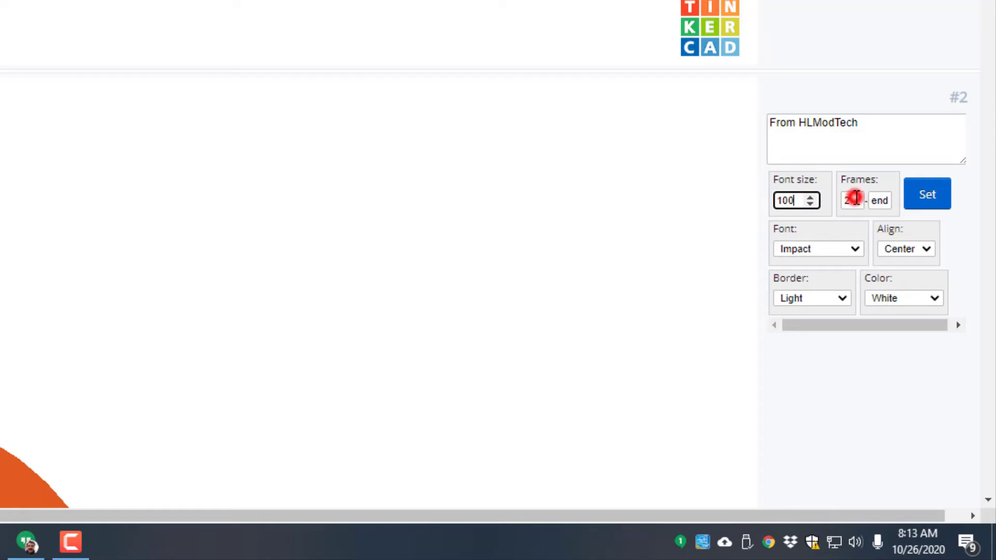
{"action": "double_click", "coordinate": [855, 198]}
{"action": "scroll", "coordinate": [856, 208], "scroll_direction": "up", "scroll_amount": 5}
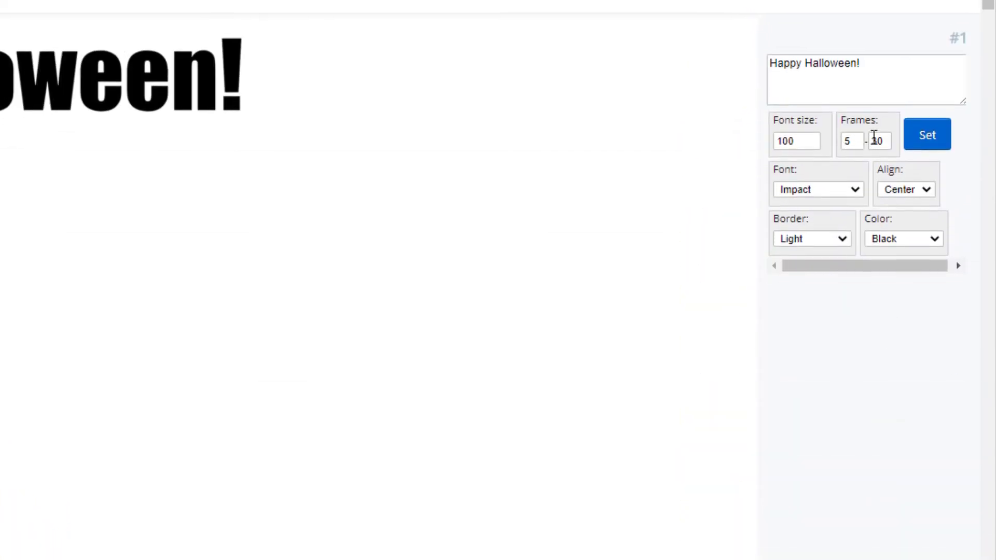
{"action": "scroll", "coordinate": [814, 376], "scroll_direction": "down", "scroll_amount": 12}
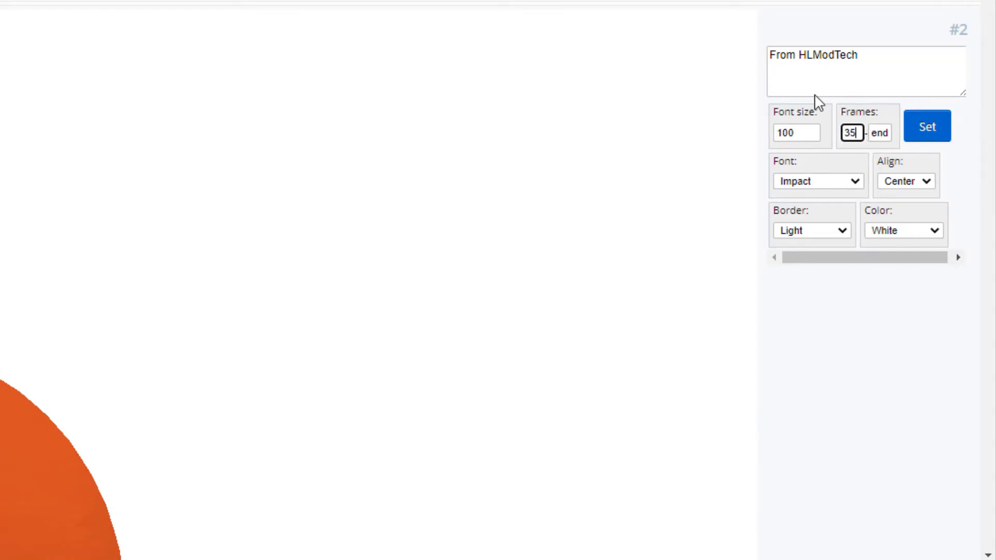
{"action": "left_click", "coordinate": [918, 234]}
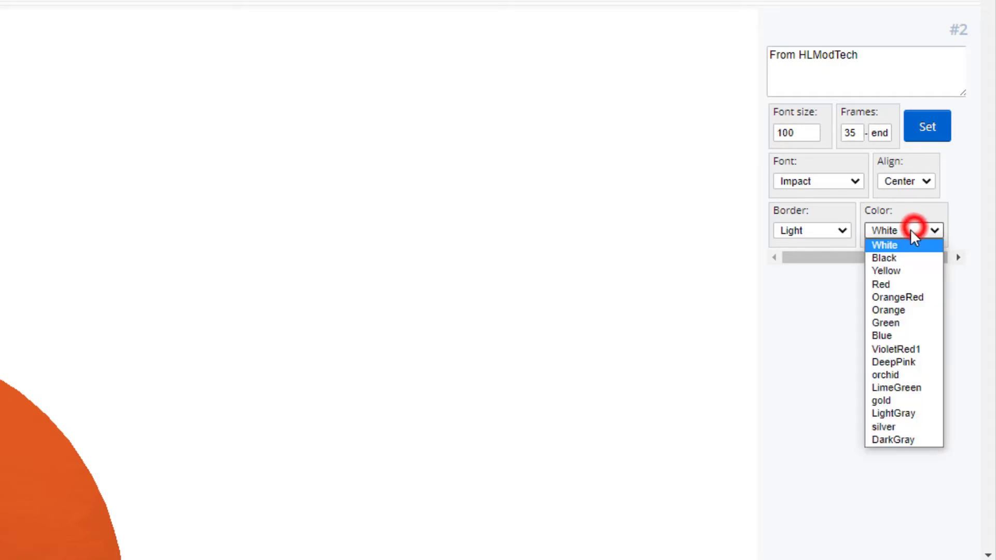
{"action": "left_click", "coordinate": [900, 258]}
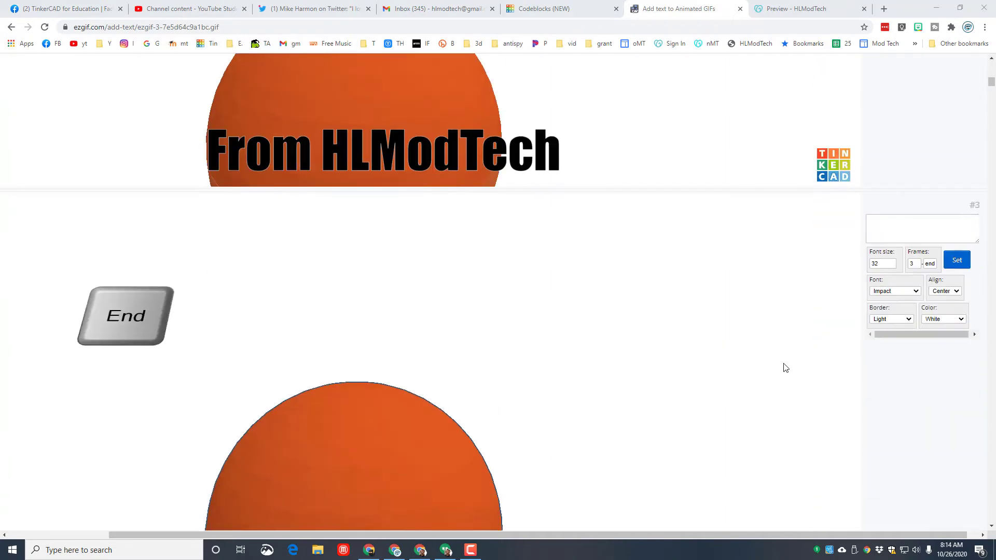
Render the pumpkin GIF with both captions using Create GIF!
{"action": "left_click", "coordinate": [492, 291]}
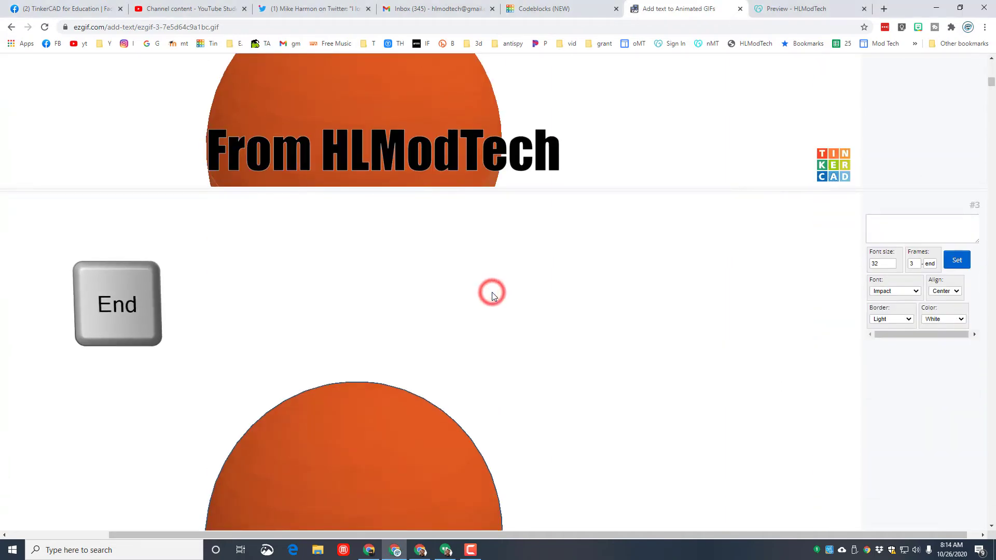
{"action": "key", "text": "End"}
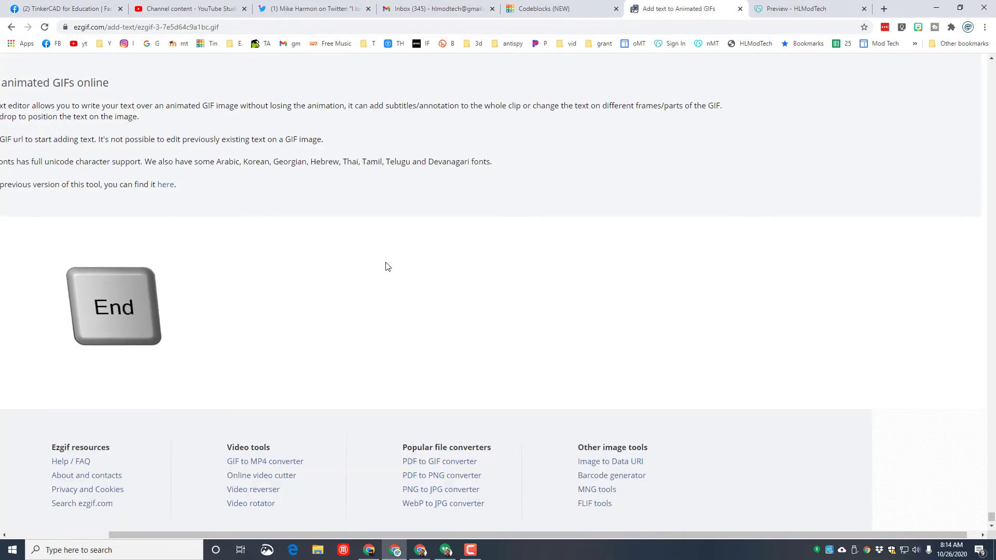
{"action": "scroll", "coordinate": [385, 267], "scroll_direction": "up", "scroll_amount": 4}
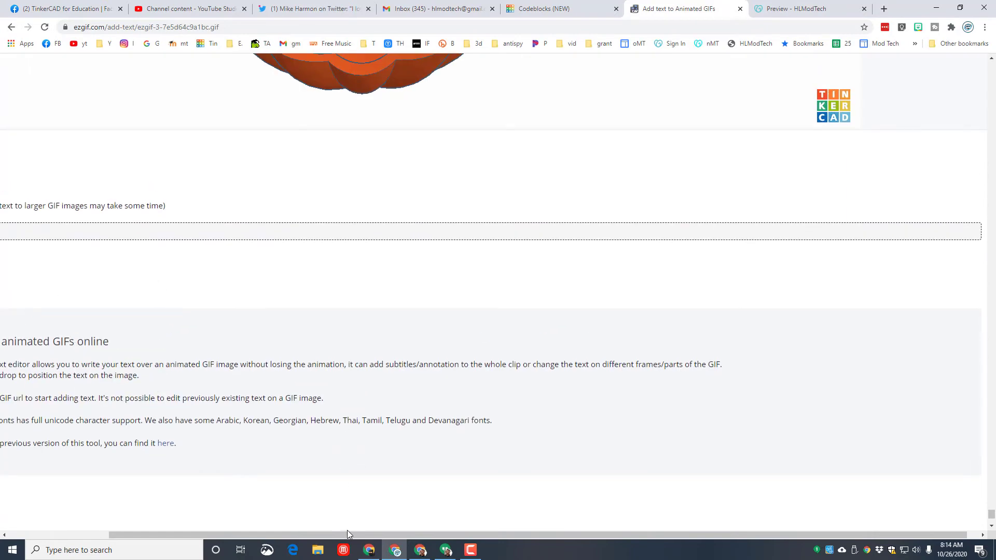
{"action": "left_click_drag", "start_coordinate": [347, 530], "coordinate": [220, 540]}
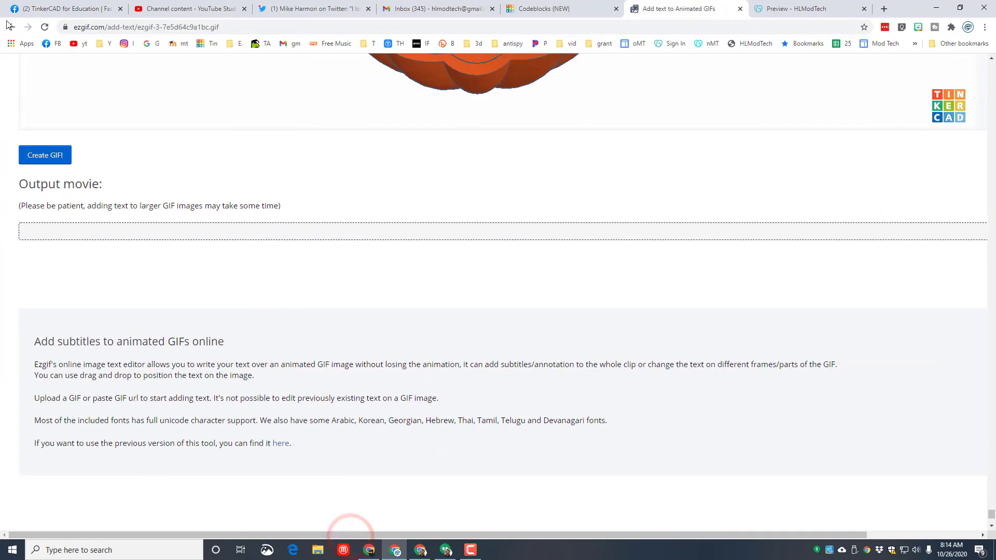
{"action": "left_click", "coordinate": [50, 158]}
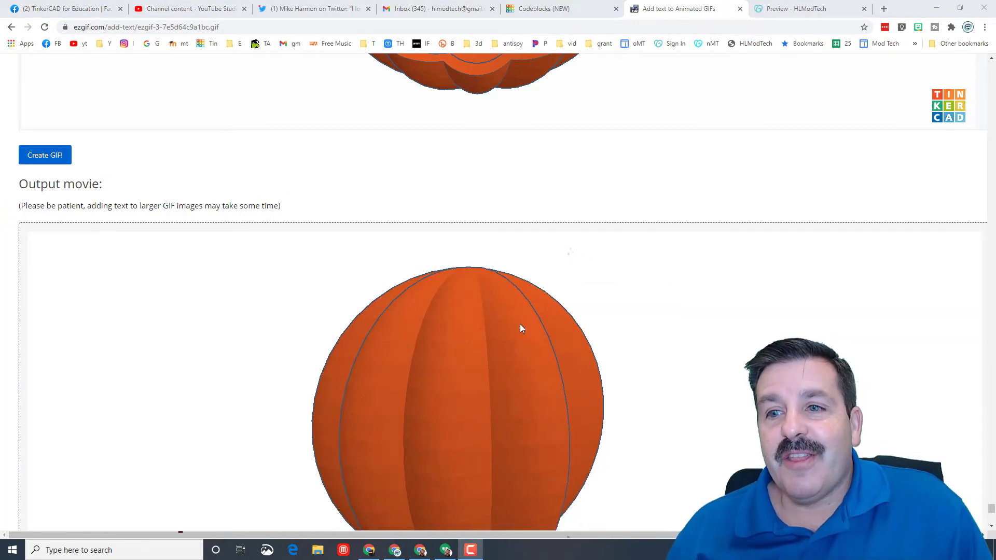
{"action": "scroll", "coordinate": [520, 326], "scroll_direction": "down", "scroll_amount": 2}
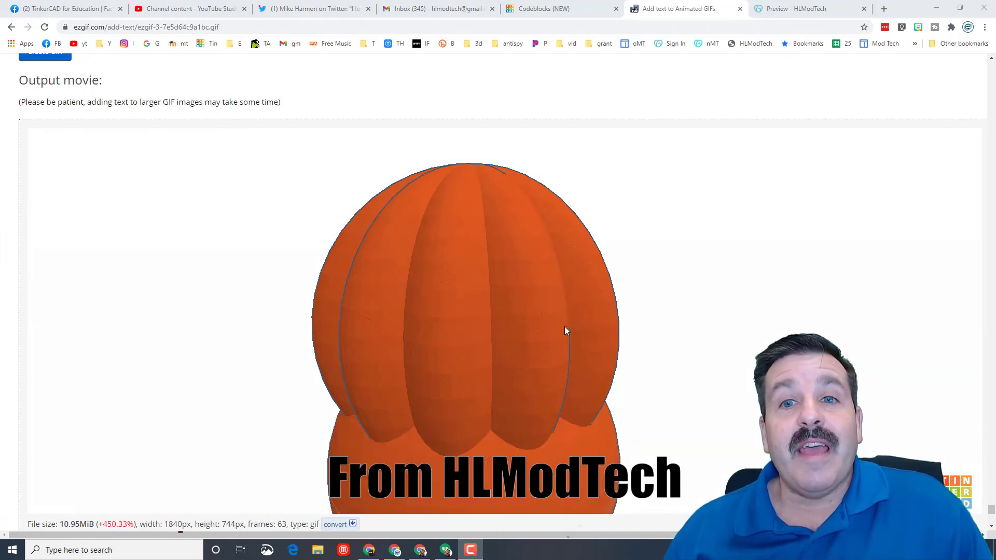
{"action": "scroll", "coordinate": [566, 331], "scroll_direction": "up", "scroll_amount": 1}
{"action": "scroll", "coordinate": [566, 330], "scroll_direction": "up", "scroll_amount": 9}
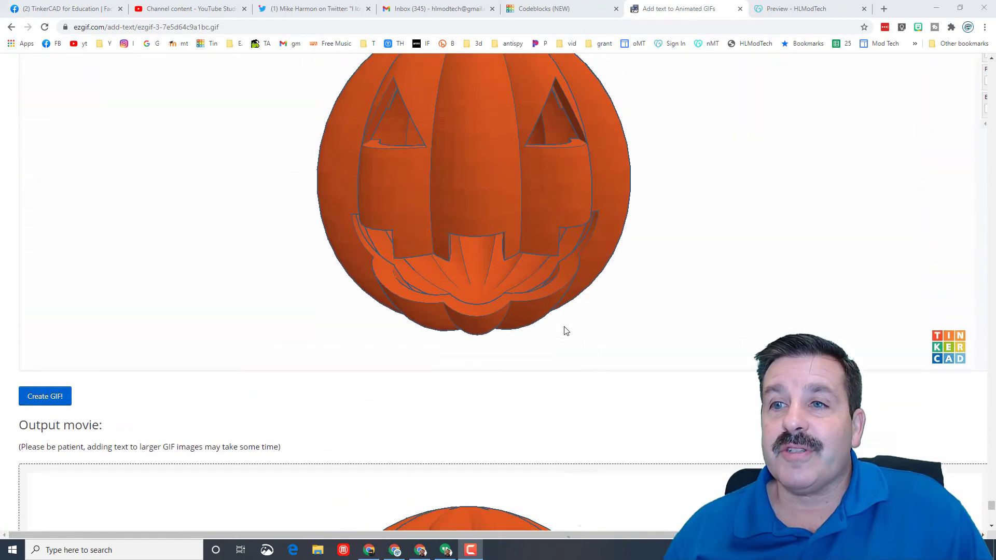
{"action": "scroll", "coordinate": [566, 327], "scroll_direction": "down", "scroll_amount": 5}
{"action": "scroll", "coordinate": [567, 326], "scroll_direction": "down", "scroll_amount": 3}
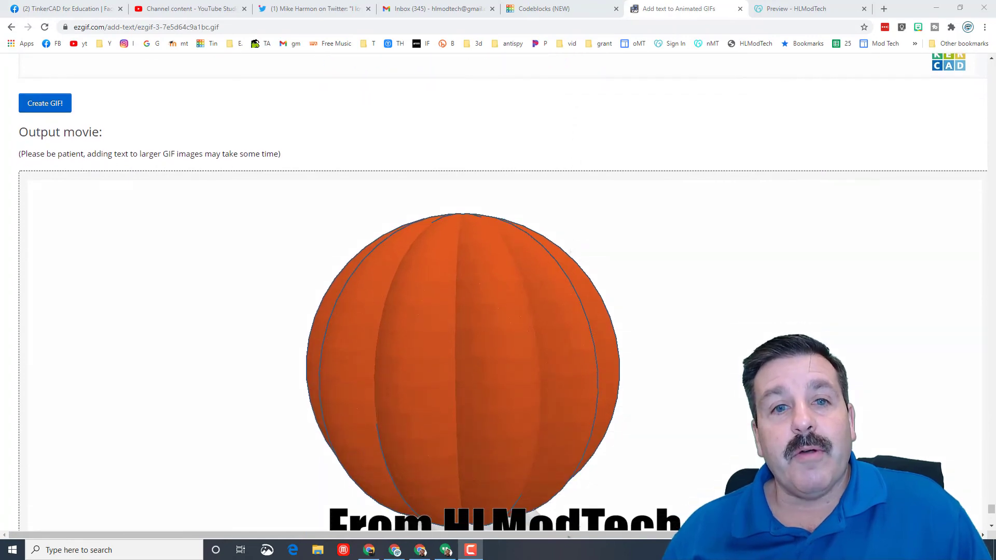
{"action": "scroll", "coordinate": [338, 182], "scroll_direction": "down", "scroll_amount": 4}
{"action": "scroll", "coordinate": [370, 193], "scroll_direction": "down", "scroll_amount": 1}
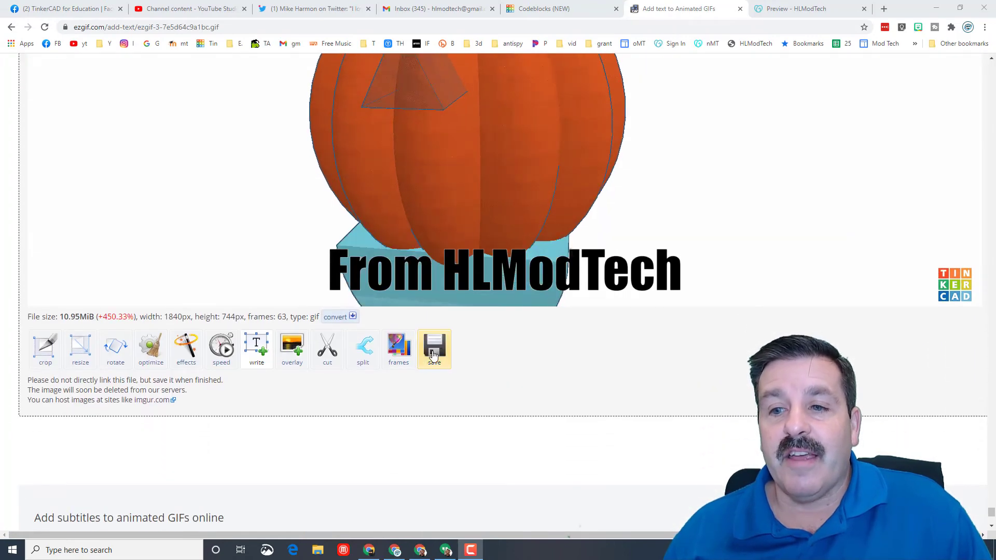
Download the captioned GIF into Downloads as 'pumpkin mdh2a.gif'
{"action": "left_click", "coordinate": [444, 355]}
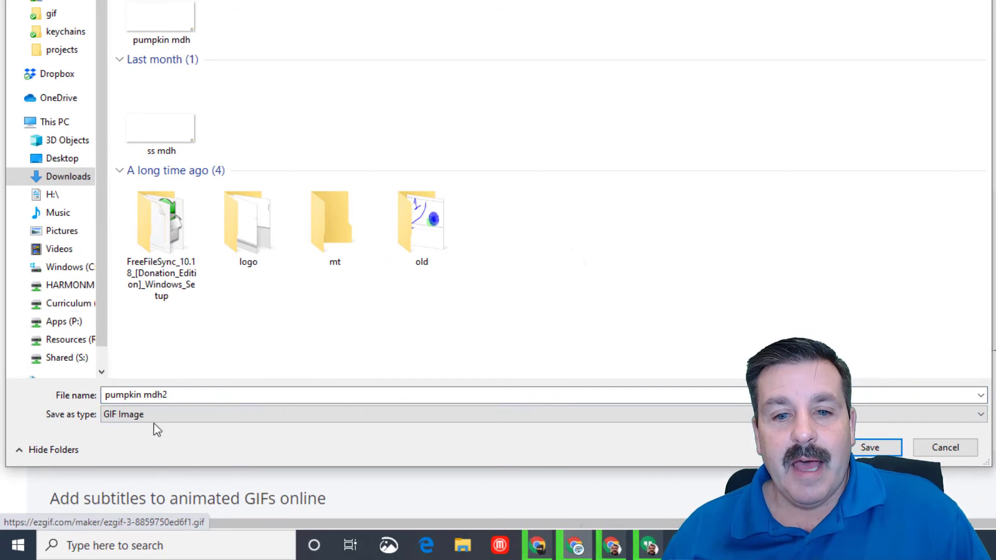
{"action": "left_click_drag", "start_coordinate": [106, 394], "coordinate": [194, 394]}
{"action": "left_click", "coordinate": [188, 394]}
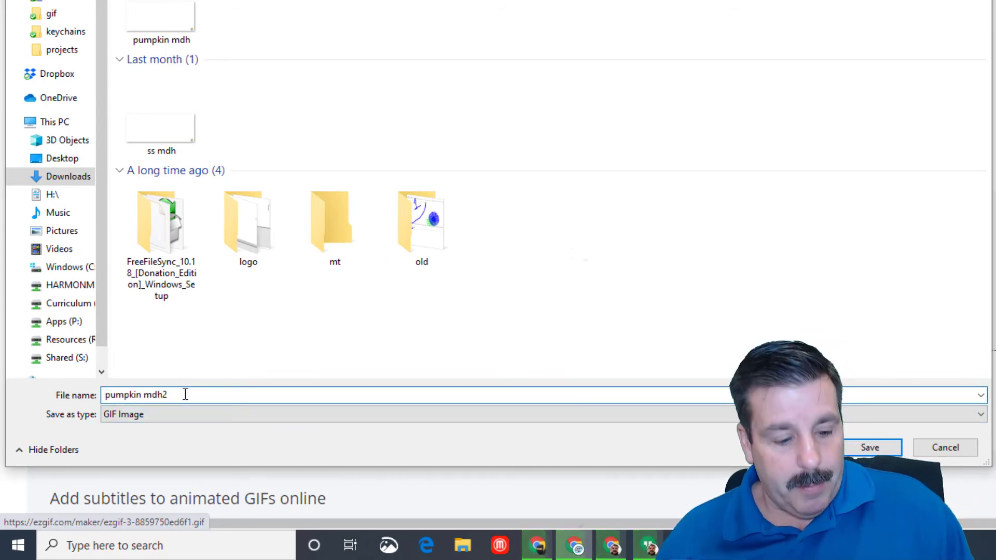
{"action": "left_click", "coordinate": [869, 447]}
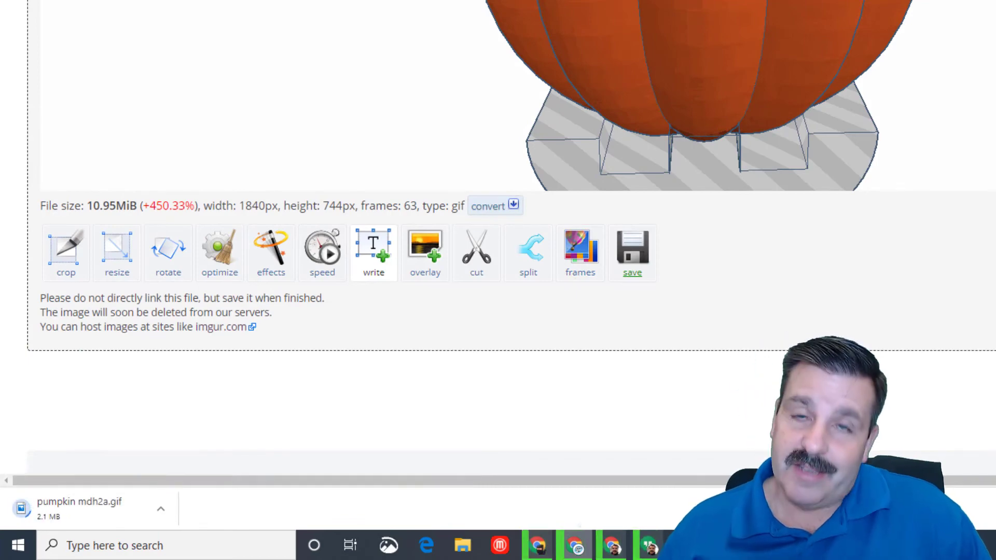
Locate pumpkin mdh2a.gif in the Downloads folder and open it with Internet Explorer
{"action": "scroll", "coordinate": [859, 456], "scroll_direction": "up", "scroll_amount": 4}
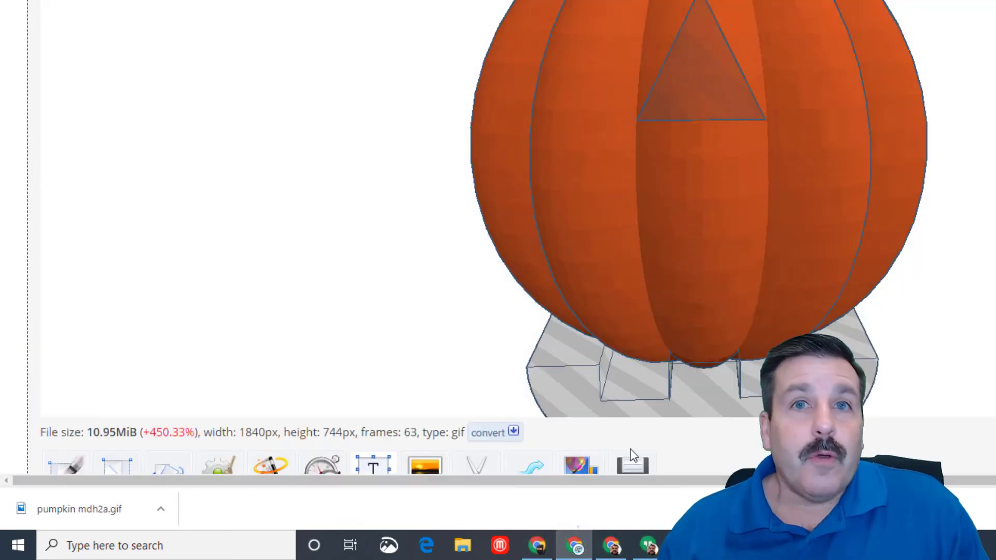
{"action": "left_click", "coordinate": [161, 510]}
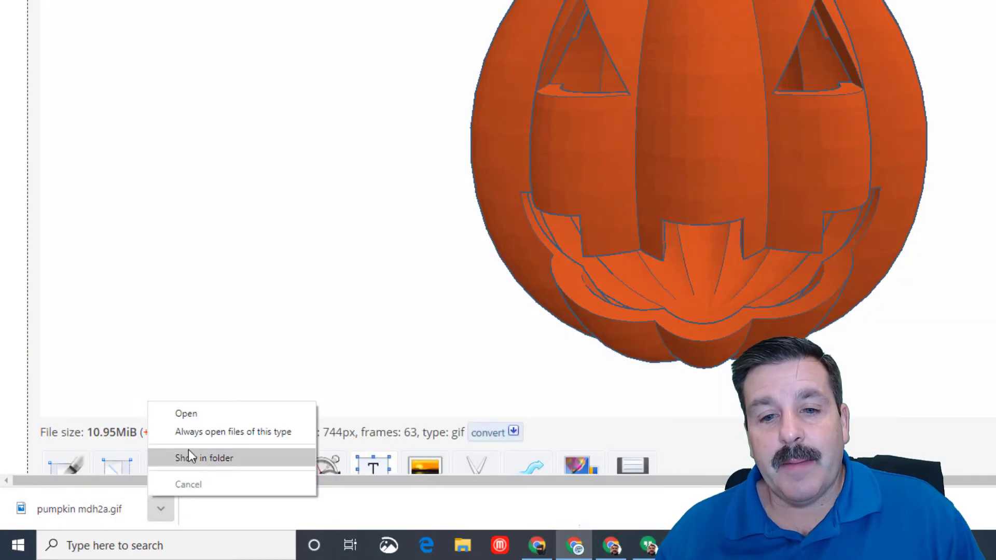
{"action": "left_click", "coordinate": [213, 458]}
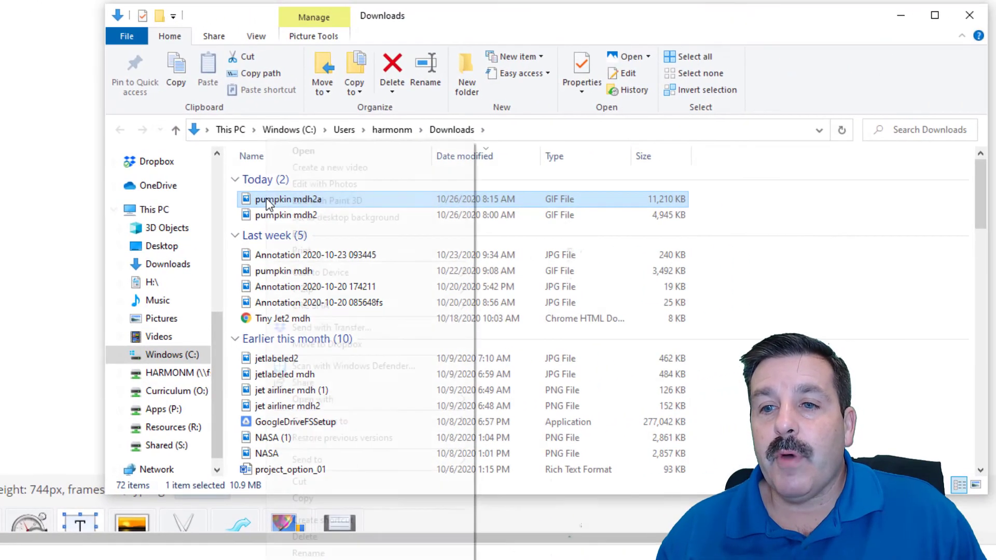
{"action": "right_click", "coordinate": [556, 141]}
{"action": "mouse_move", "coordinate": [373, 407]}
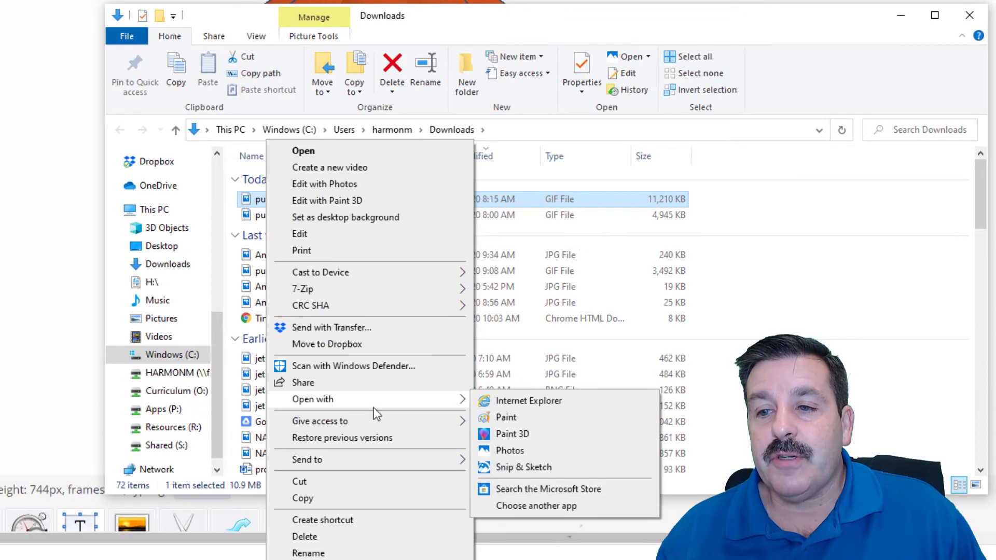
{"action": "left_click", "coordinate": [539, 408]}
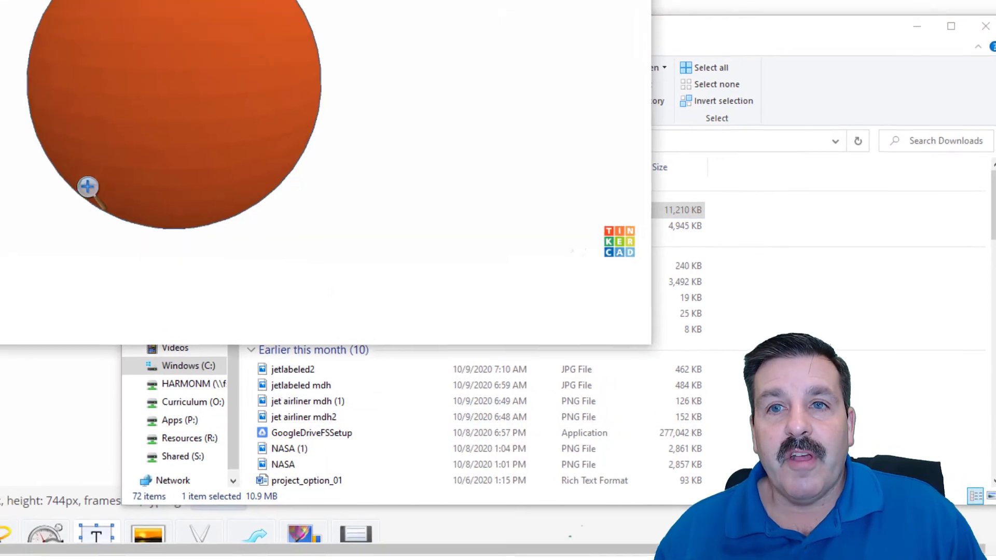